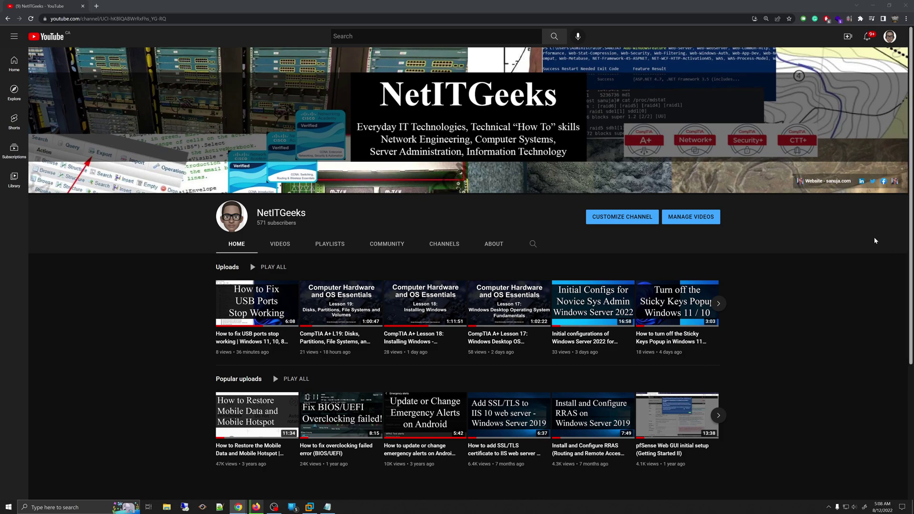
# Launch Control Panel from Start search and go to Network and Internet > Network and Sharing Center
pyautogui.click(9, 507)
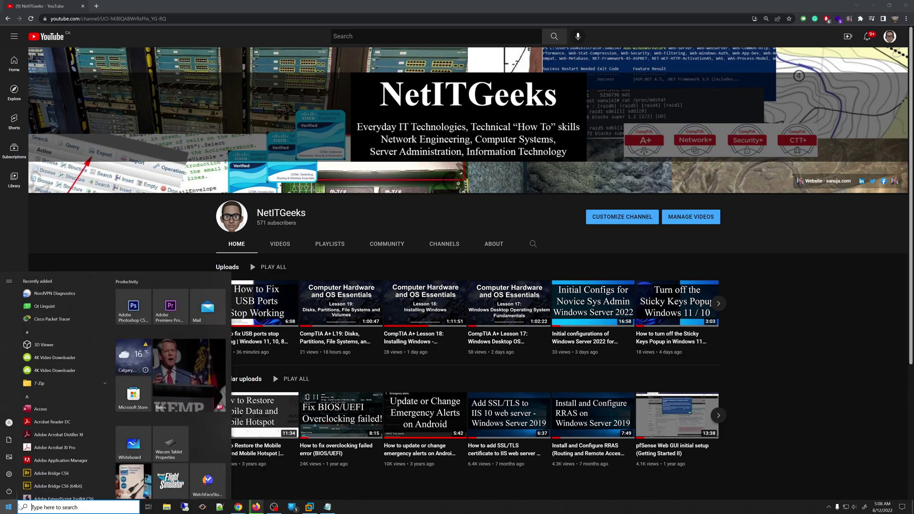
pyautogui.write('contr')
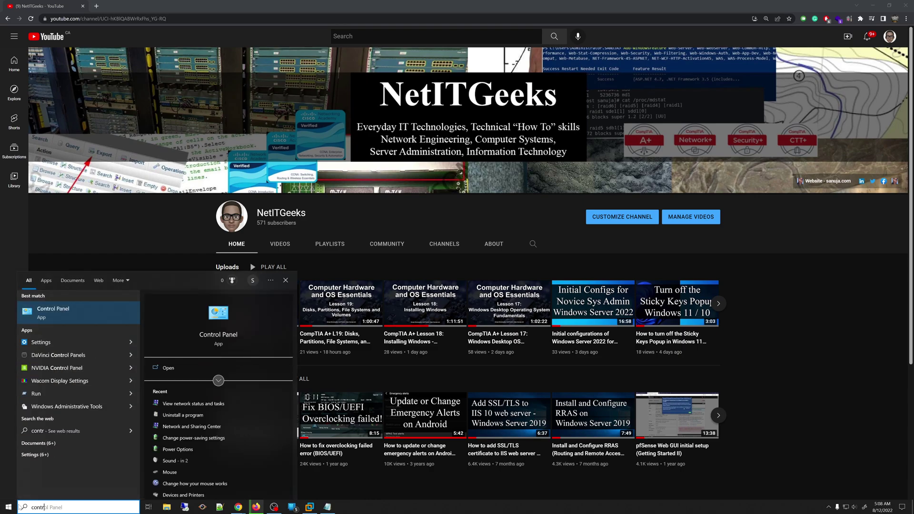
pyautogui.write('ol')
pyautogui.click(78, 316)
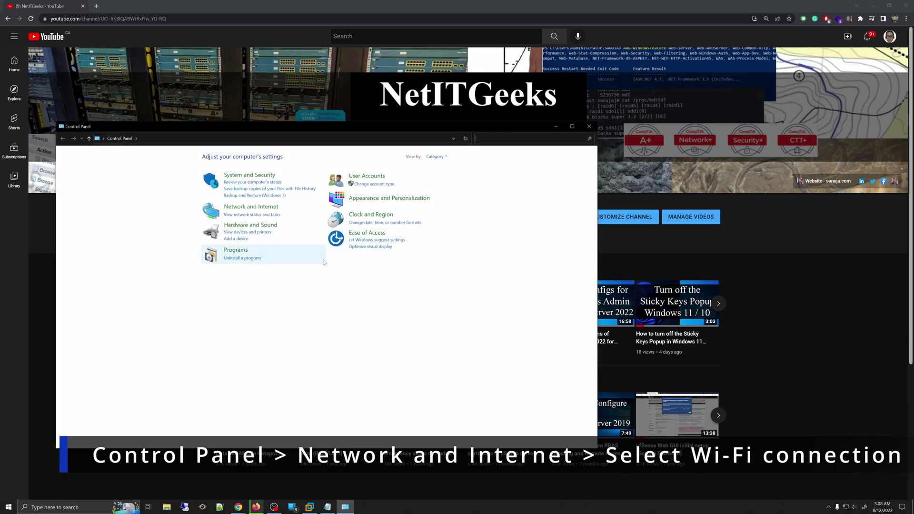
pyautogui.click(268, 210)
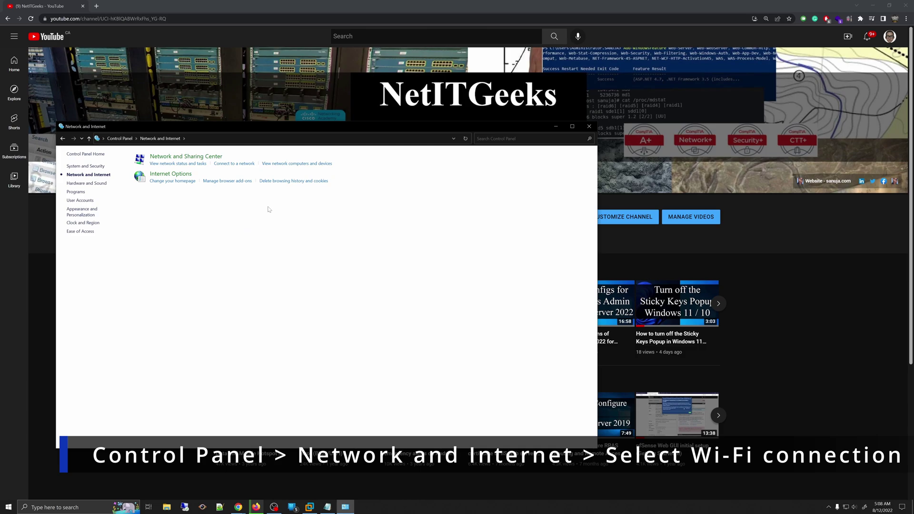
pyautogui.click(195, 165)
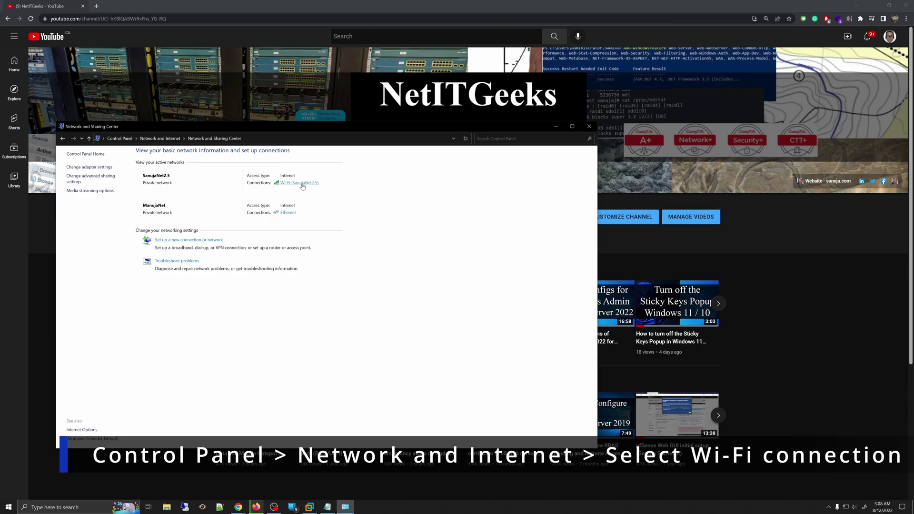
# Review the Wi-Fi Status dialog's 72.0 Mbps speed, then close the dialog and Control Panel
pyautogui.click(302, 185)
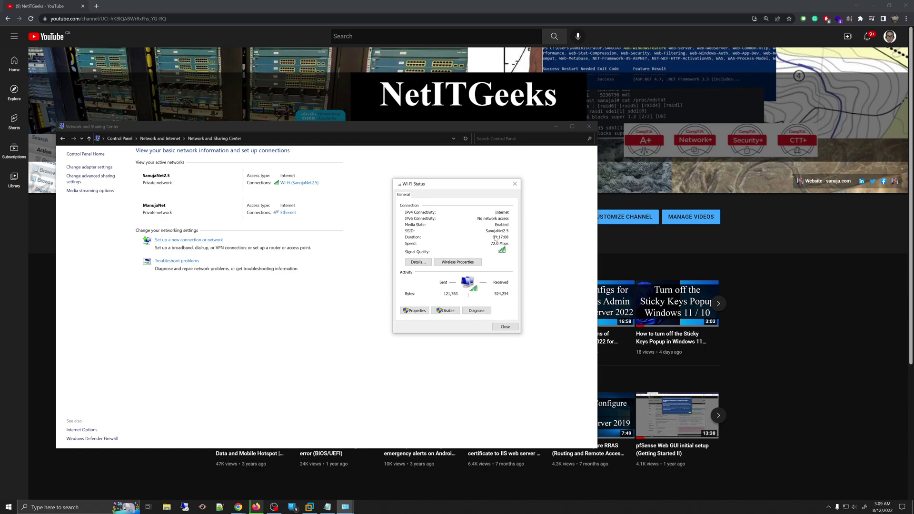
pyautogui.click(514, 184)
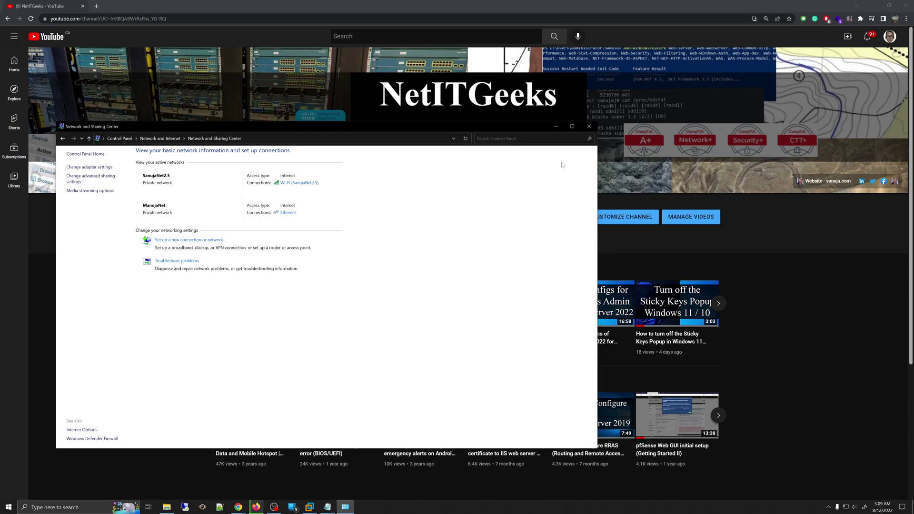
pyautogui.click(589, 126)
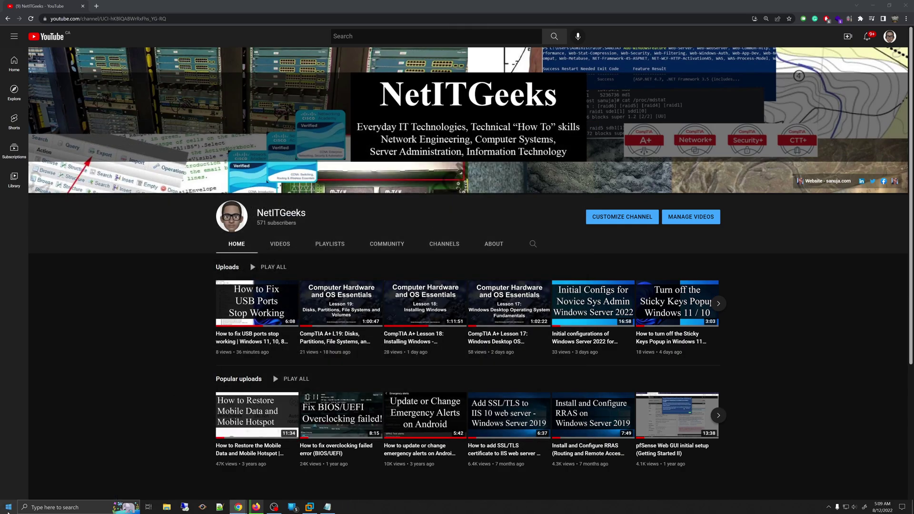
# Launch Command Prompt via 'cmd' search, maximize its window and enlarge the console font
pyautogui.click(11, 508)
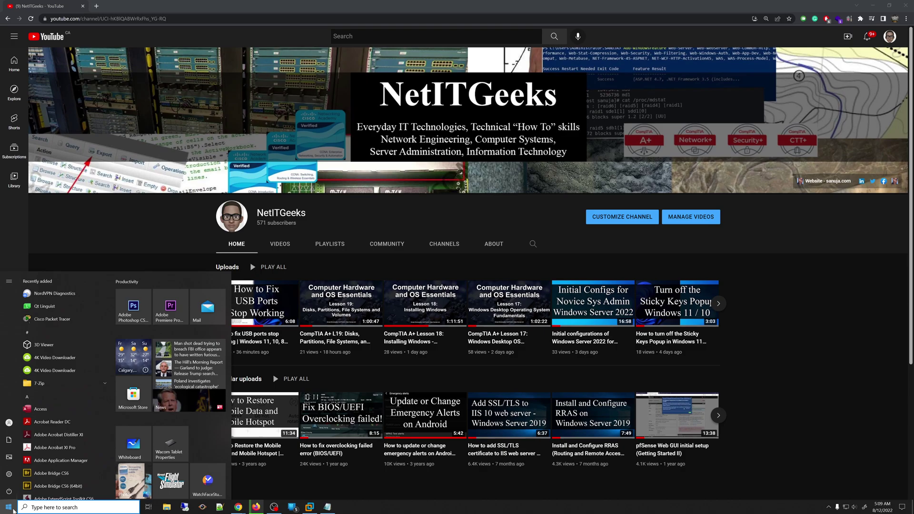
pyautogui.write('cmd')
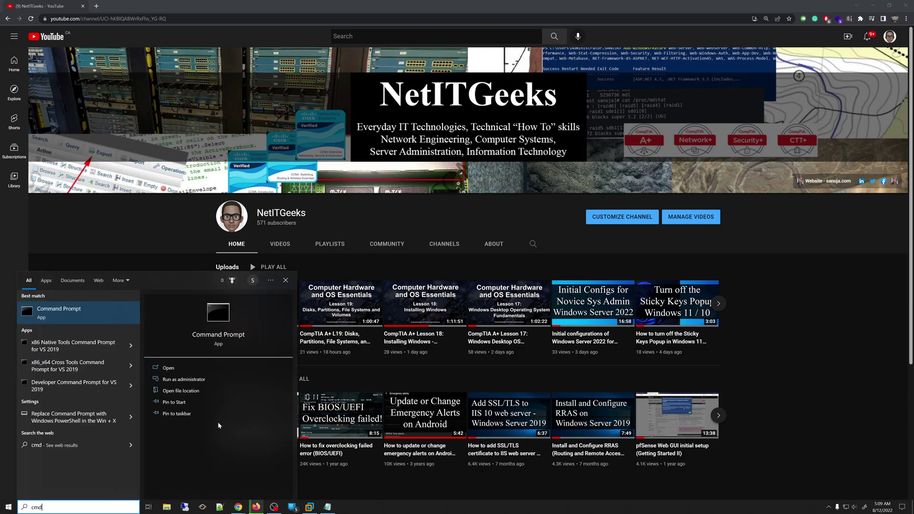
pyautogui.click(82, 317)
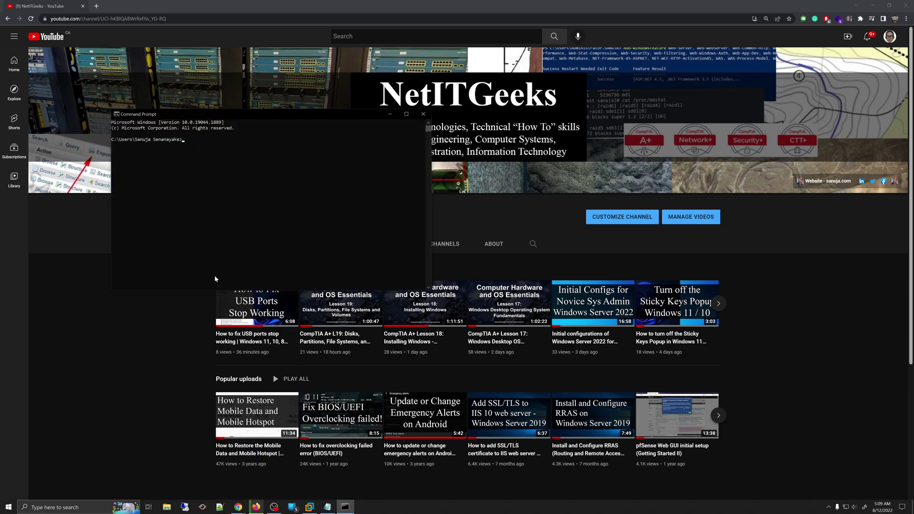
pyautogui.click(407, 115)
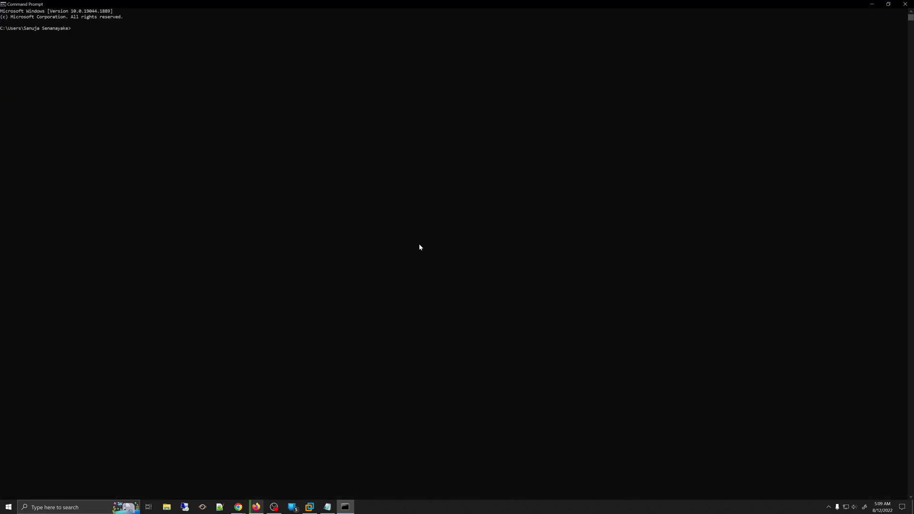
pyautogui.keyDown('ctrl'); pyautogui.scroll(3, 418, 252); pyautogui.keyUp('ctrl')
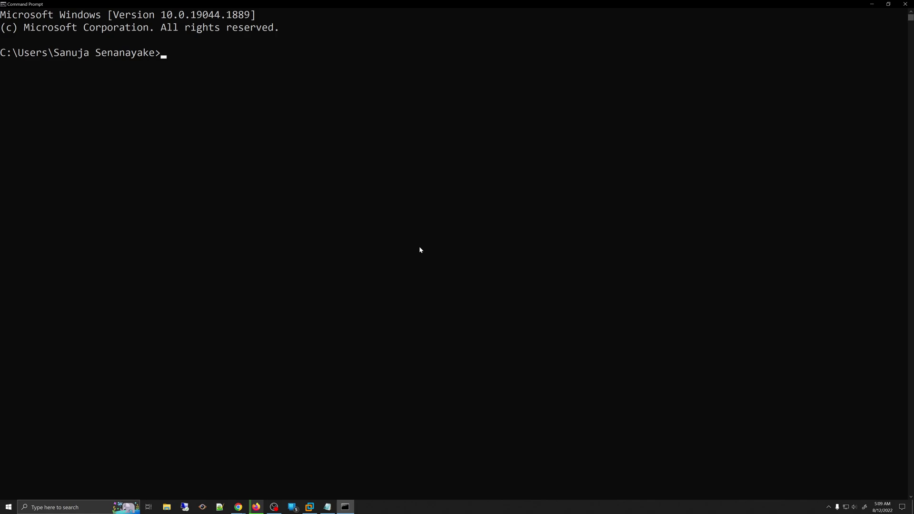
# Run 'netsh wlan show interfaces', fixing the 'shaw' typo, to list the connected Wi-Fi adapter
pyautogui.write('nets')
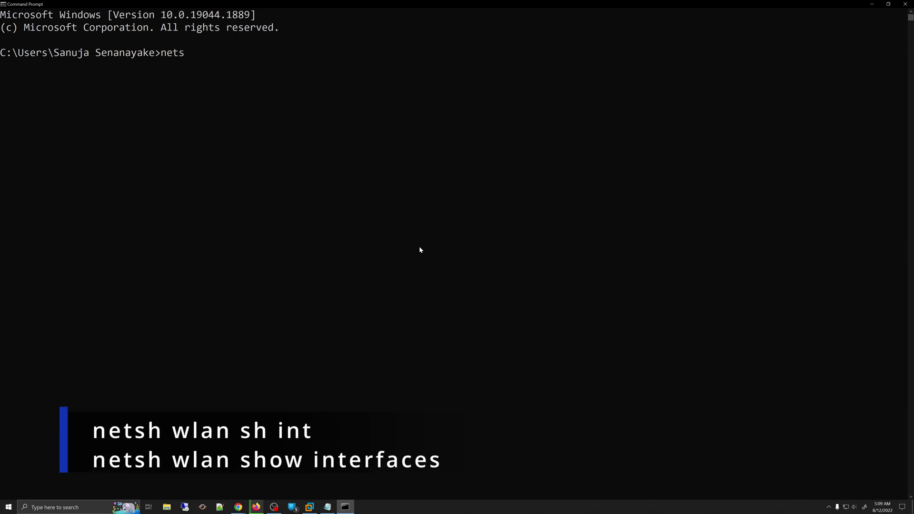
pyautogui.write('h wlan ')
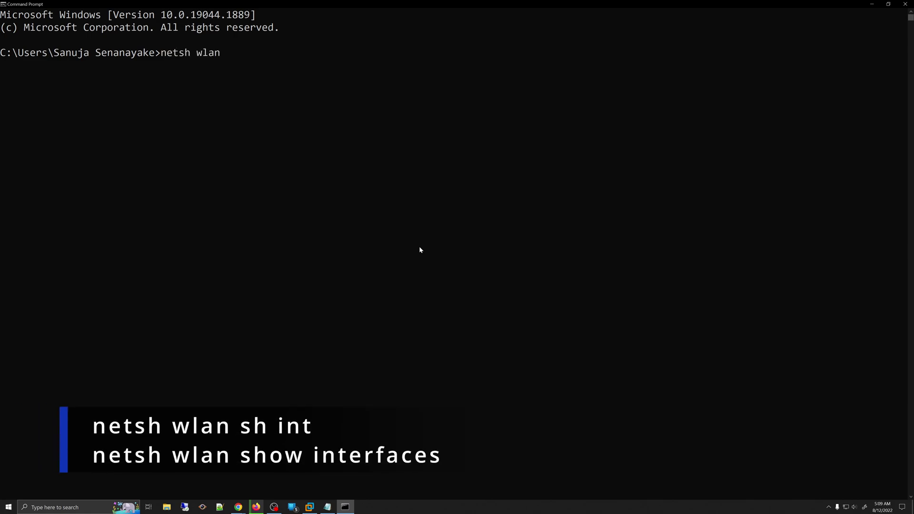
pyautogui.write('show interfaces')
pyautogui.press('Return')
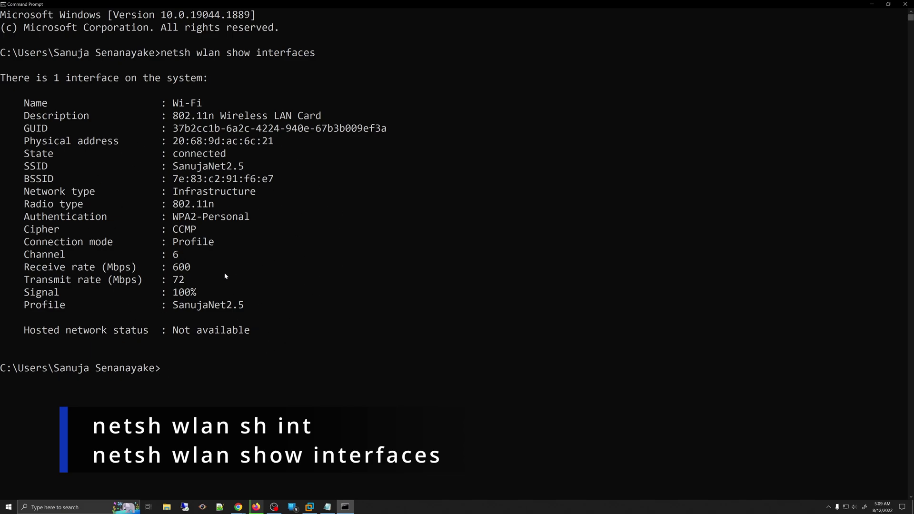
pyautogui.moveTo(21, 293); pyautogui.dragTo(160, 294)
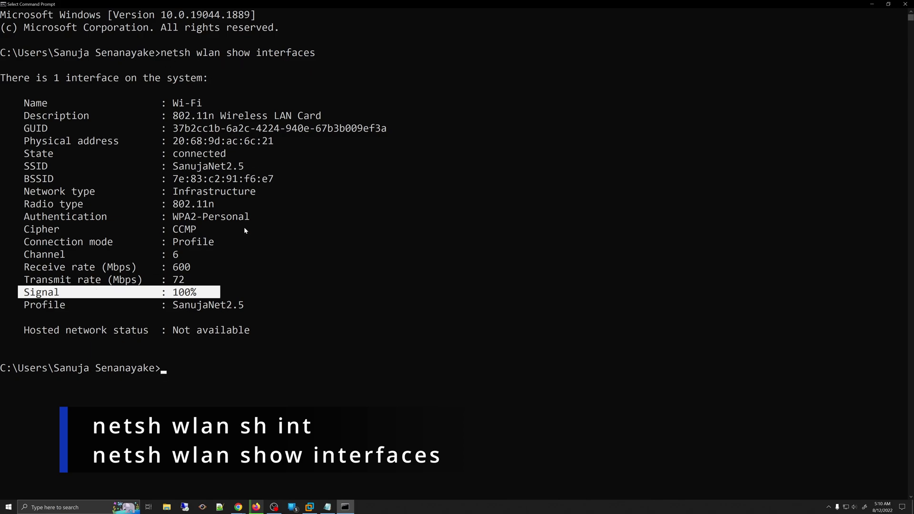
pyautogui.moveTo(216, 202); pyautogui.dragTo(21, 209)
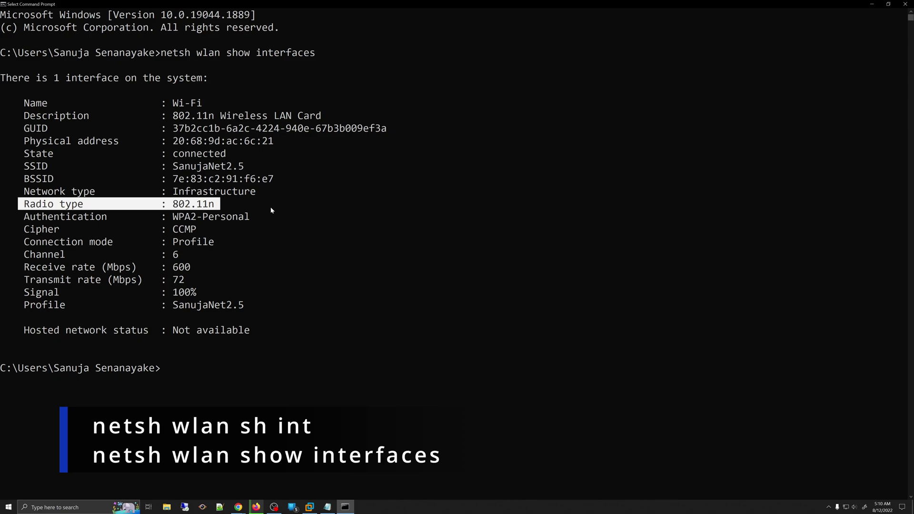
pyautogui.click(283, 266)
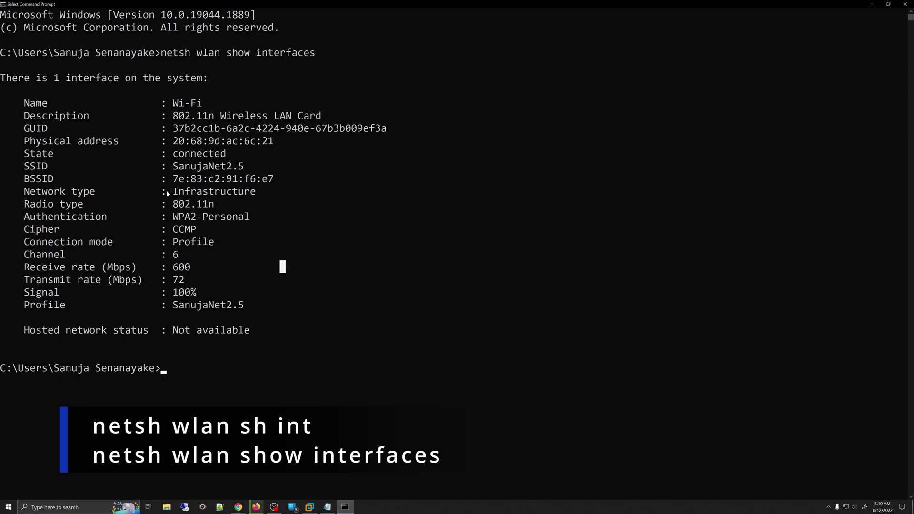
pyautogui.moveTo(24, 166); pyautogui.dragTo(247, 164)
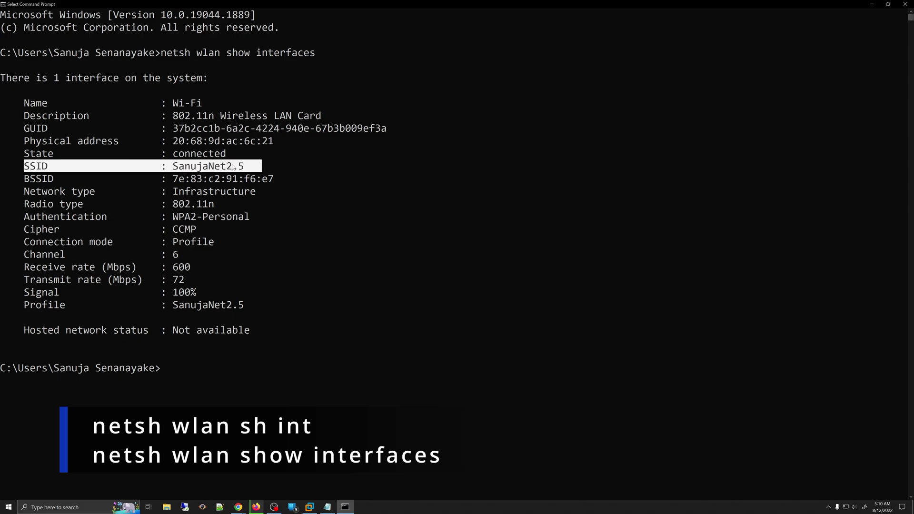
pyautogui.moveTo(25, 141); pyautogui.dragTo(280, 142)
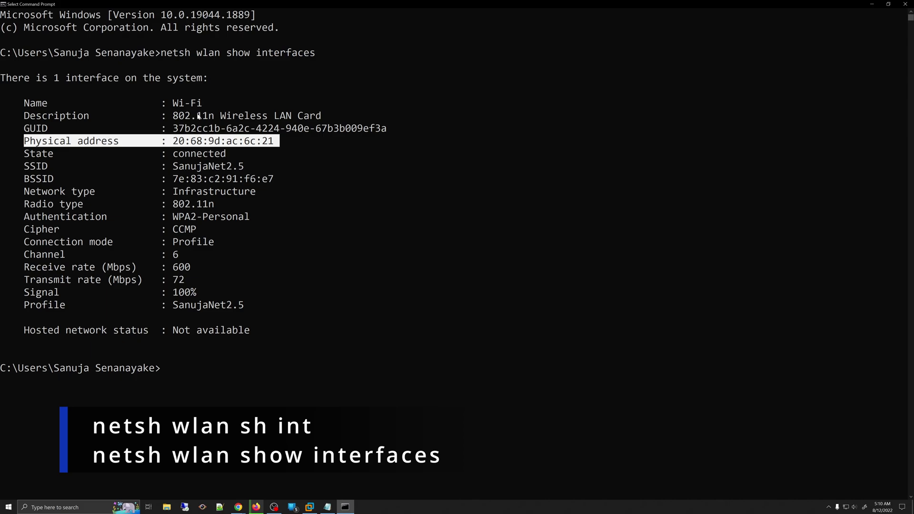
pyautogui.rightClick(221, 158)
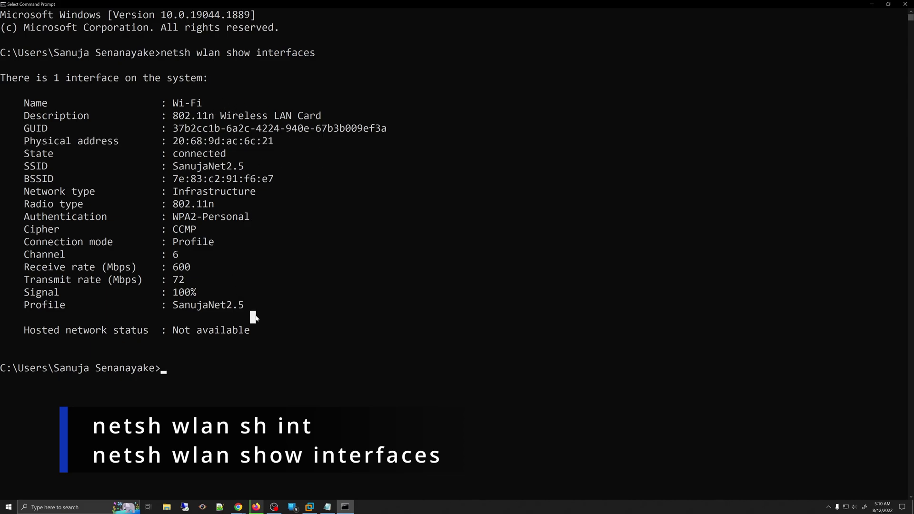
pyautogui.click(235, 367)
# Run 'netsh wlan sh int' and scroll to its report showing Wi-Fi connected at 600/72 Mbps
pyautogui.click(188, 369)
pyautogui.write('netsh wlan sh int')
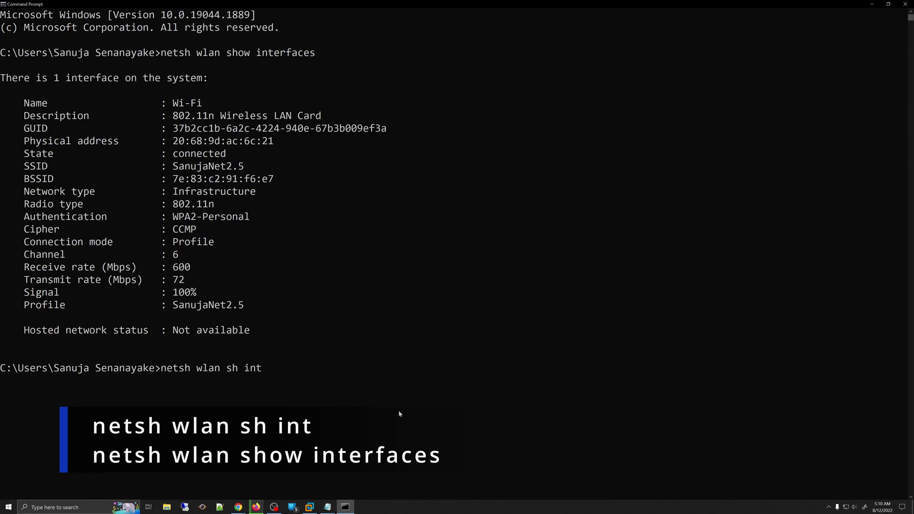
pyautogui.press('Return')
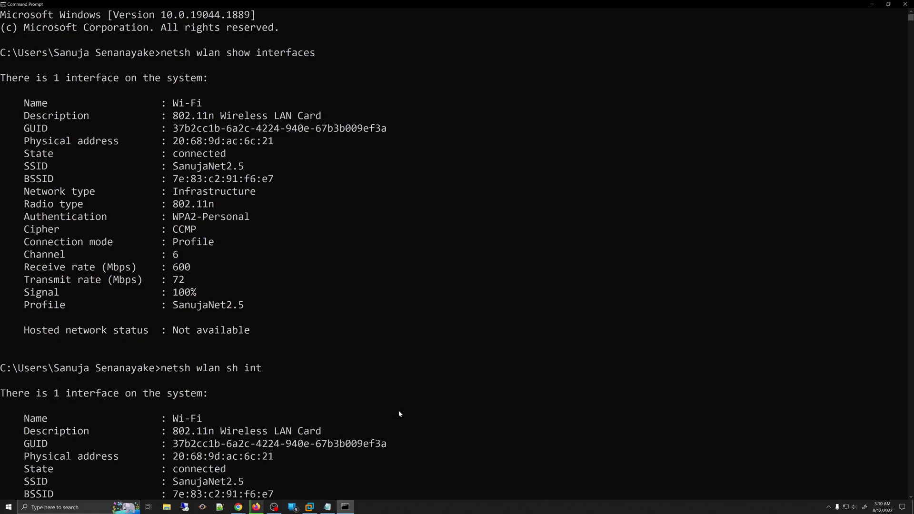
pyautogui.scroll(3, 328, 269)
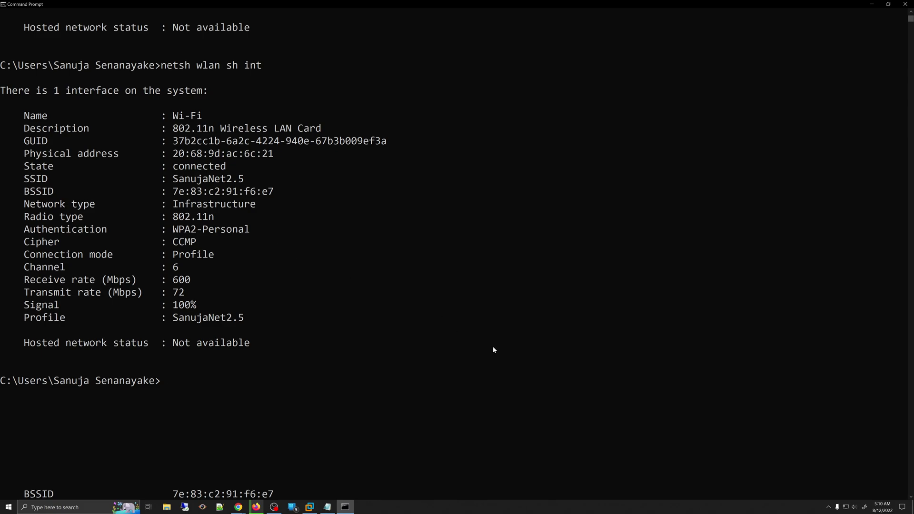
# Disconnect the Wi-Fi from the taskbar network list and rerun 'netsh wlan sh int'
pyautogui.click(845, 507)
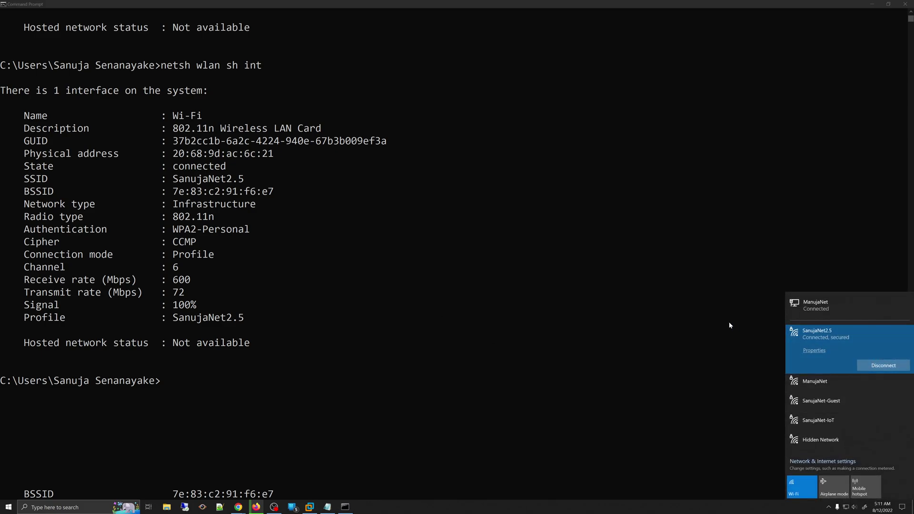
pyautogui.click(879, 366)
pyautogui.click(581, 365)
pyautogui.click(313, 405)
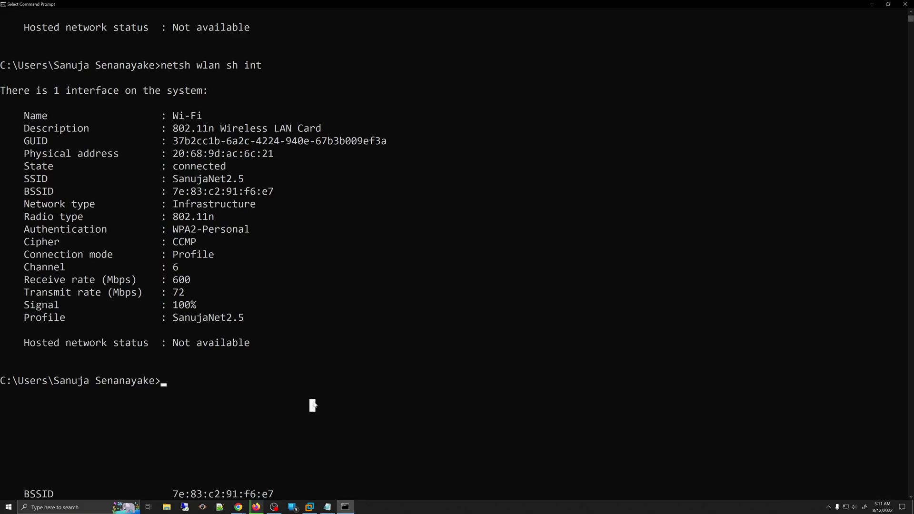
pyautogui.press('Up')
pyautogui.press('Return')
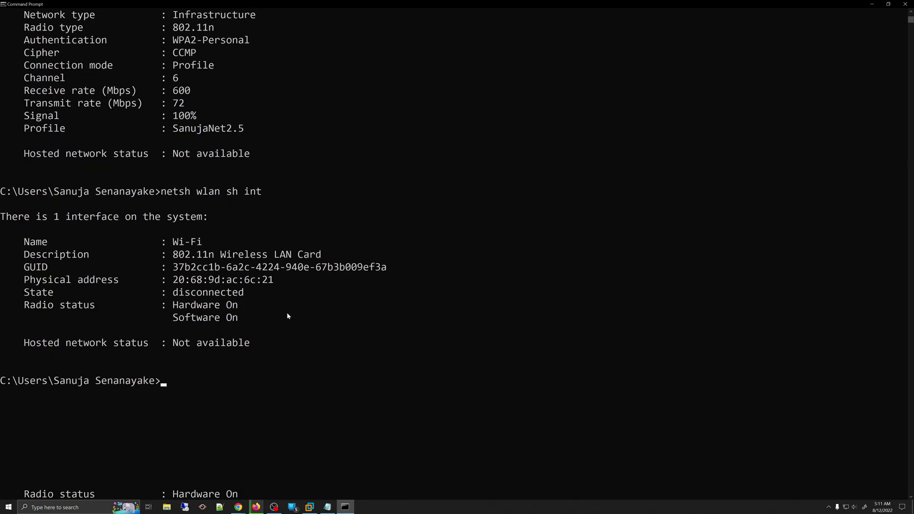
# Highlight the Hosted network status and disconnected-interface report lines, then clear the highlights
pyautogui.moveTo(24, 347); pyautogui.dragTo(281, 354)
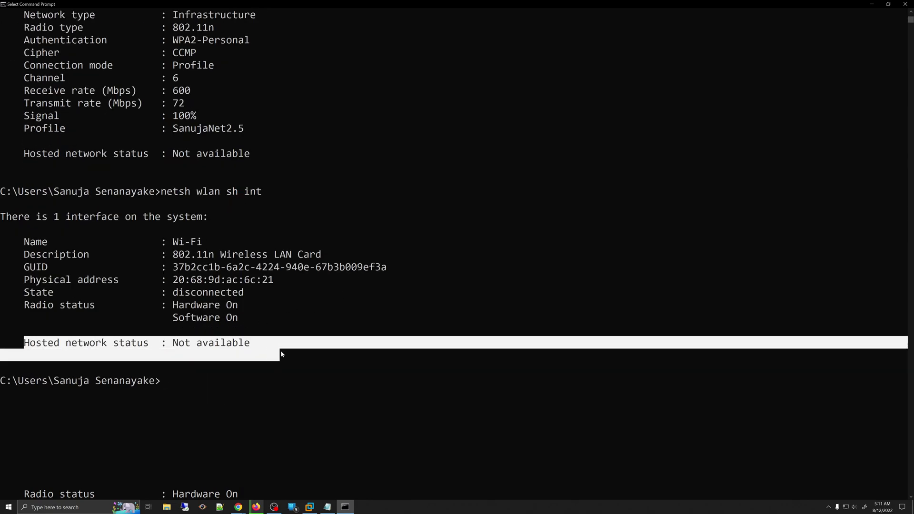
pyautogui.click(134, 346)
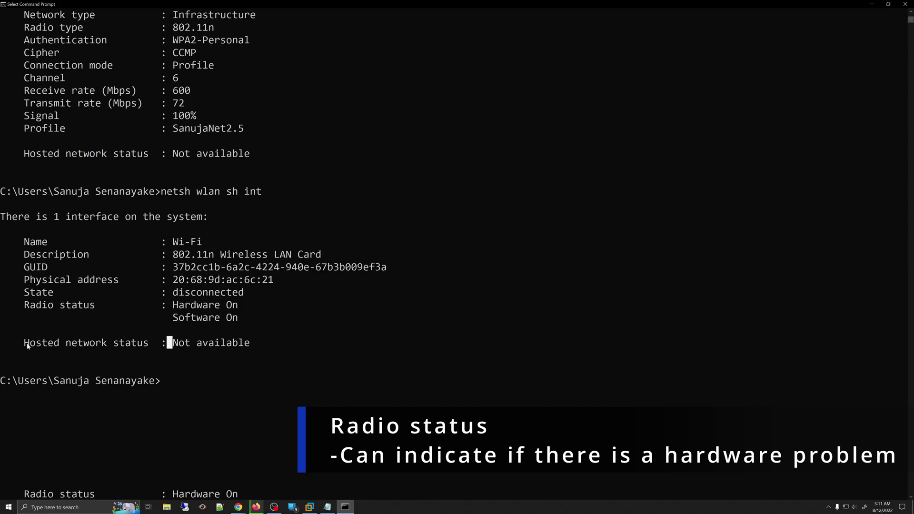
pyautogui.moveTo(27, 346); pyautogui.dragTo(186, 341)
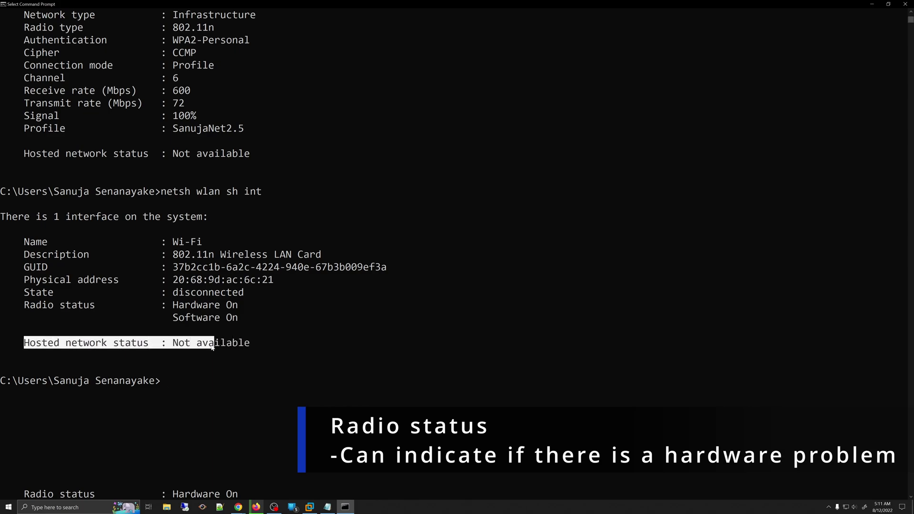
pyautogui.moveTo(212, 348); pyautogui.dragTo(260, 347)
pyautogui.scroll(3, 259, 352)
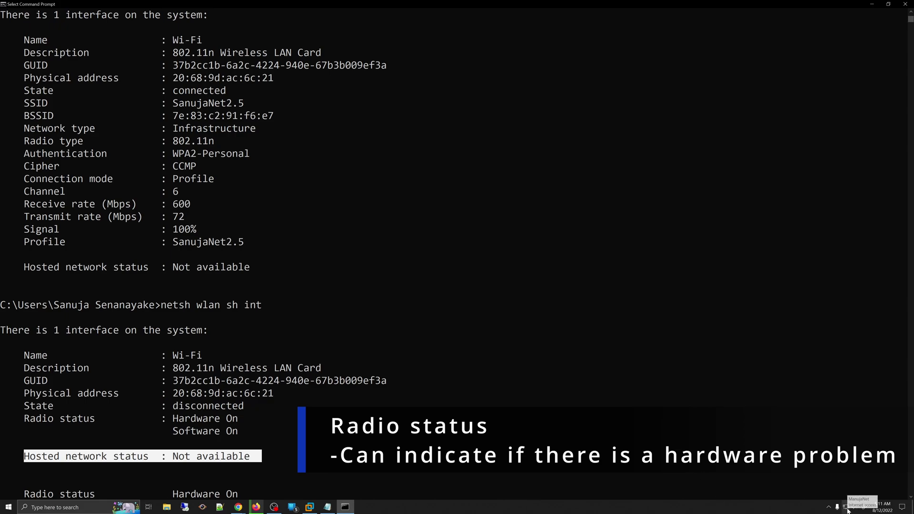
pyautogui.click(117, 318)
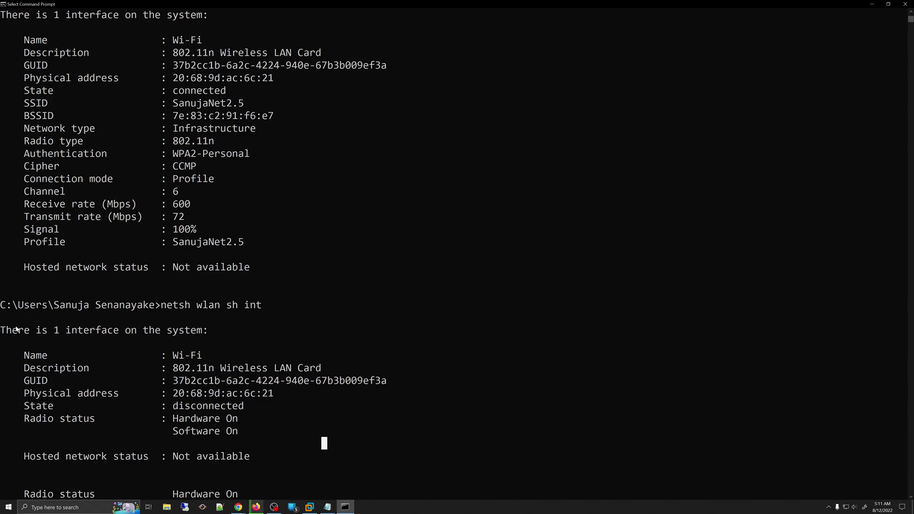
pyautogui.moveTo(2, 330); pyautogui.dragTo(32, 458)
pyautogui.click(334, 396)
pyautogui.click(371, 444)
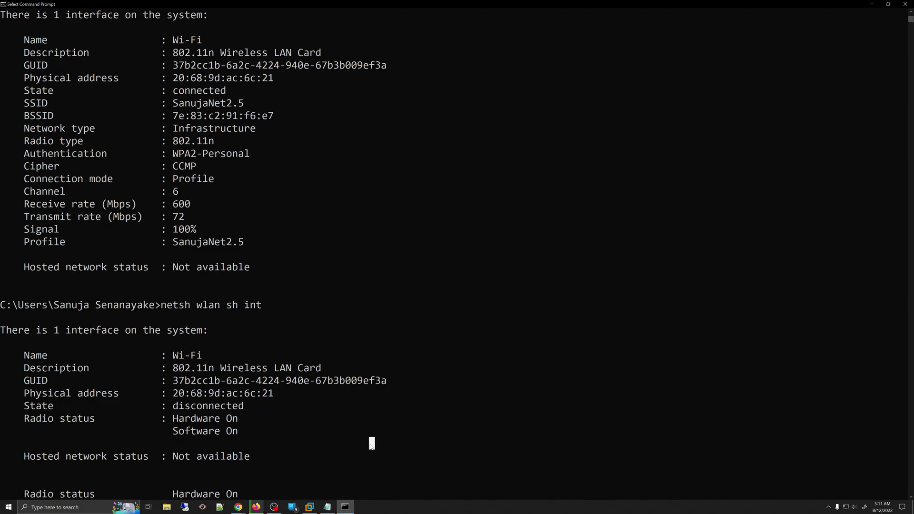